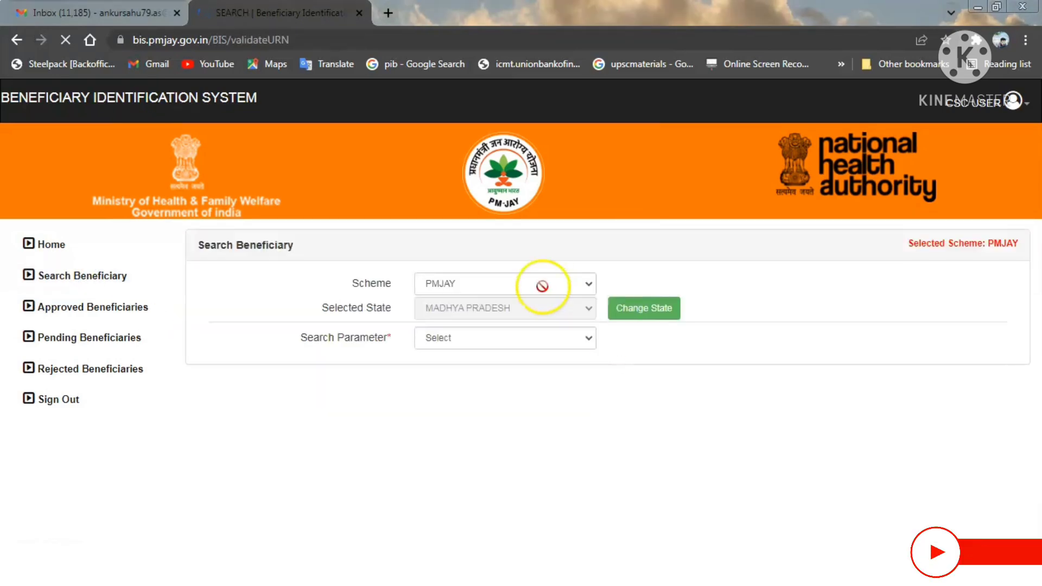
Step: Search for the beneficiary by Samagra (State), entering the family's Samagra ID, and repeat the same search several times
left_click(485, 338)
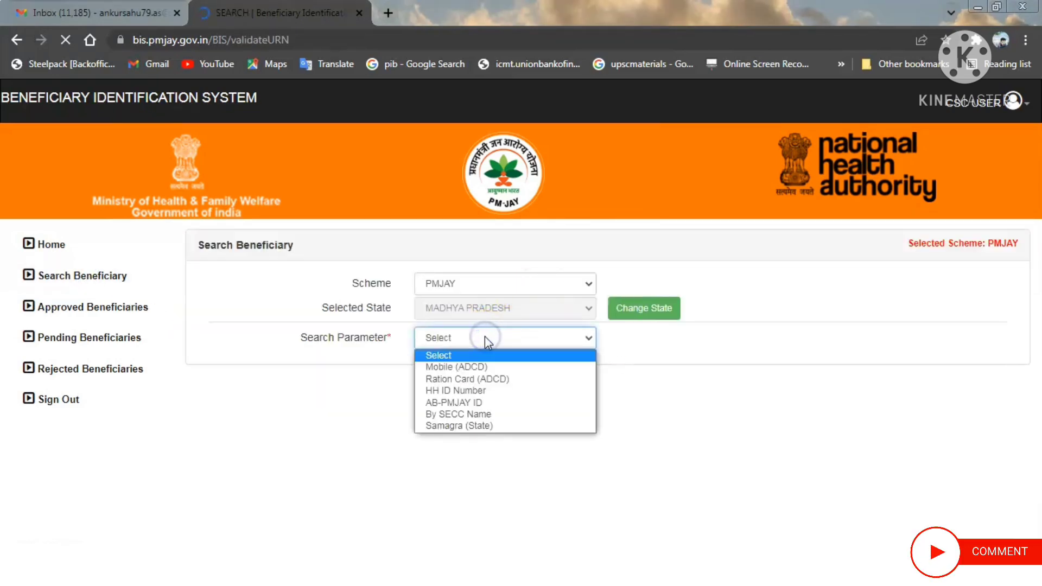
left_click(470, 425)
left_click(459, 392)
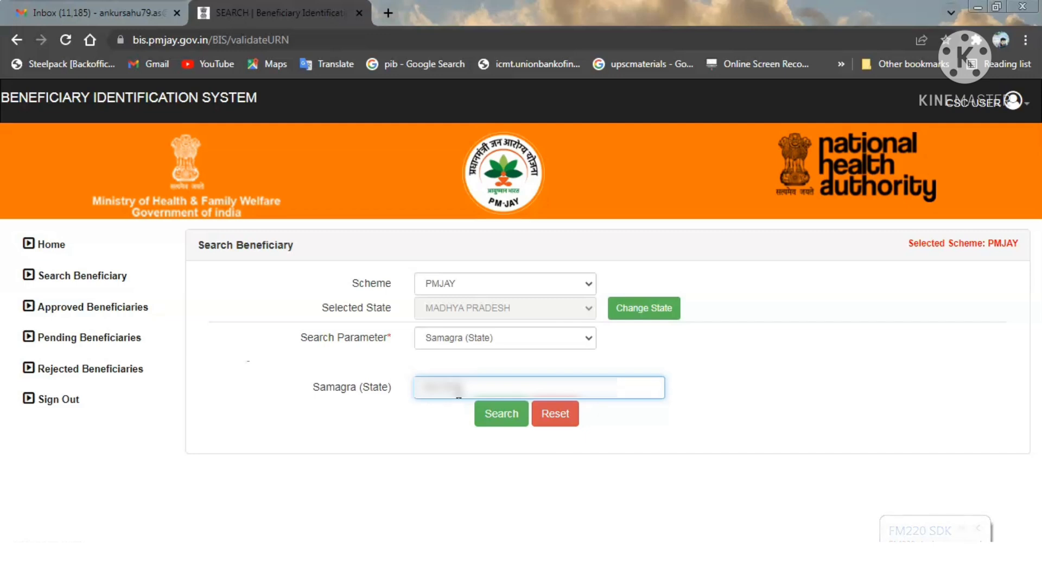
left_click(490, 411)
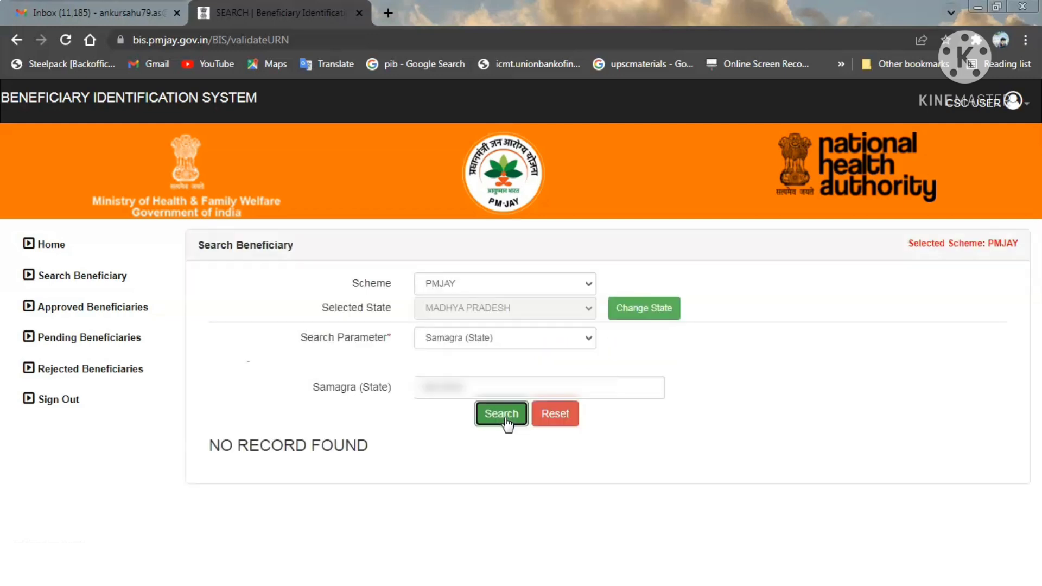
left_click(506, 424)
left_click(506, 424)
left_click(507, 423)
left_click(506, 424)
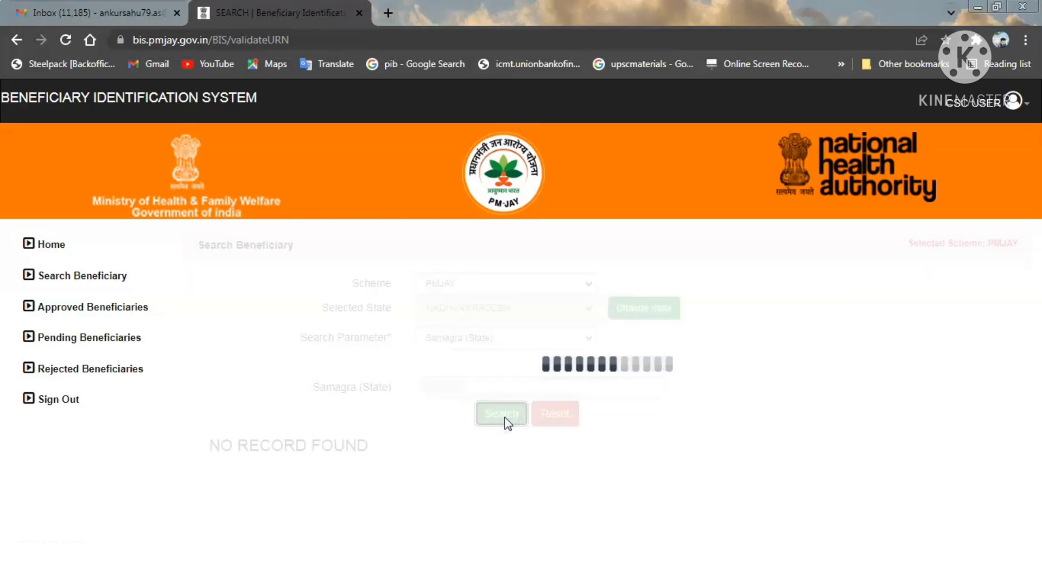
left_click(507, 424)
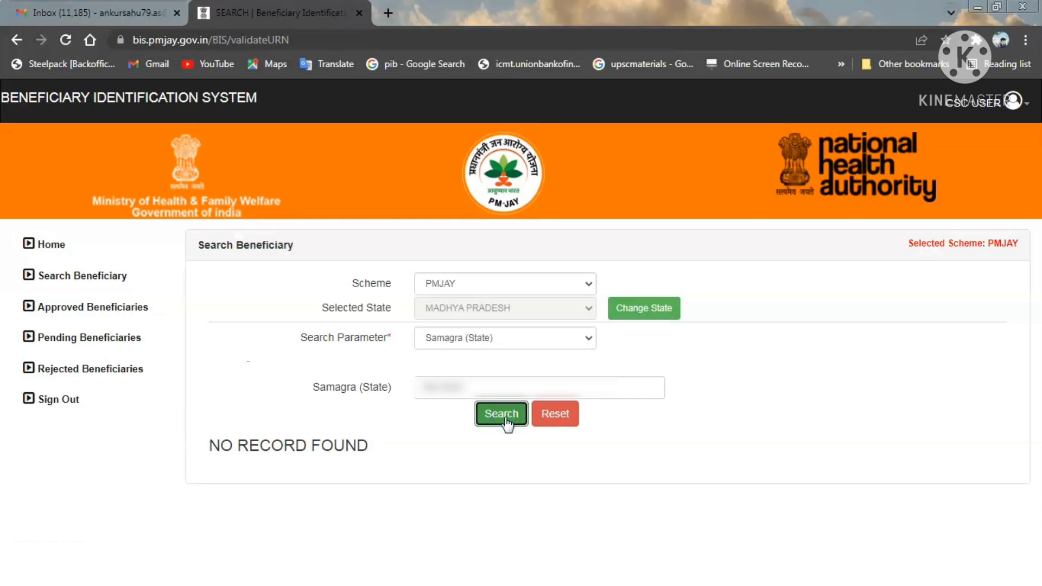
Step: Change the search parameter to By SECC Name and enter the beneficiary's first name
left_click(534, 340)
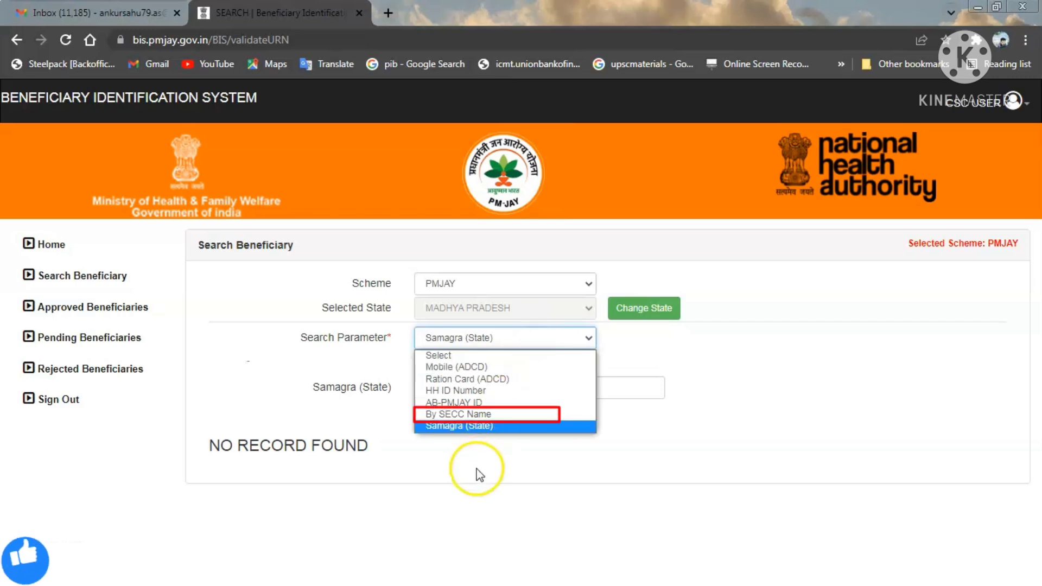
left_click(503, 415)
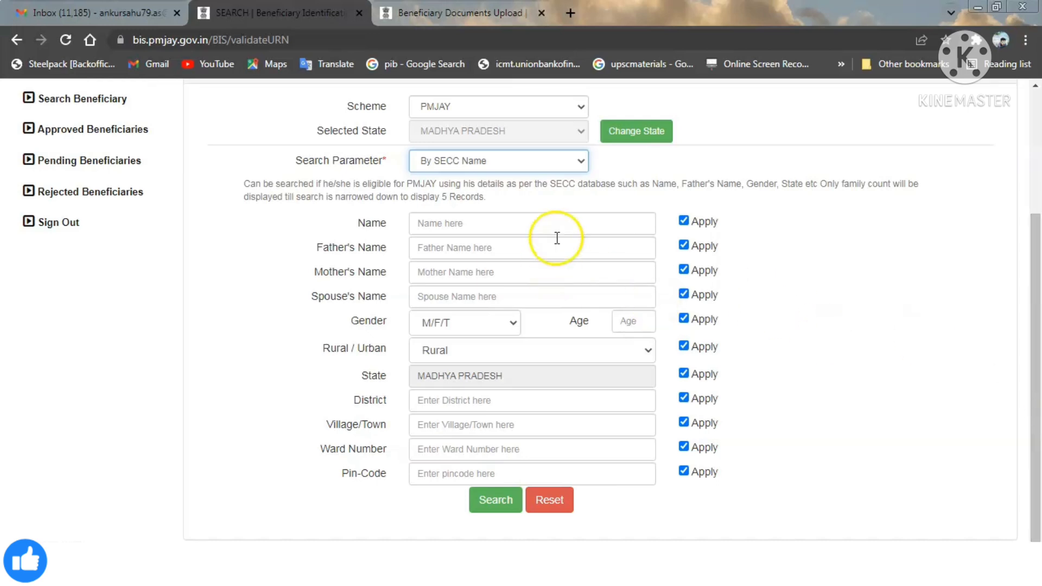
left_click(554, 226)
type("ANK")
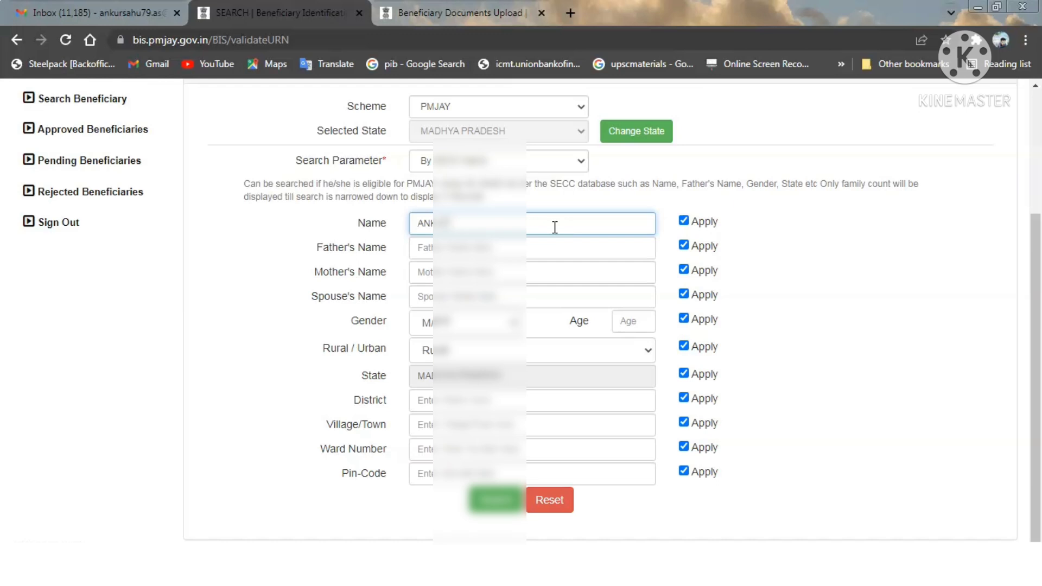
Step: Set the gender to Male and the area type to Urban, and run the beneficiary search
left_click(490, 325)
left_click(456, 352)
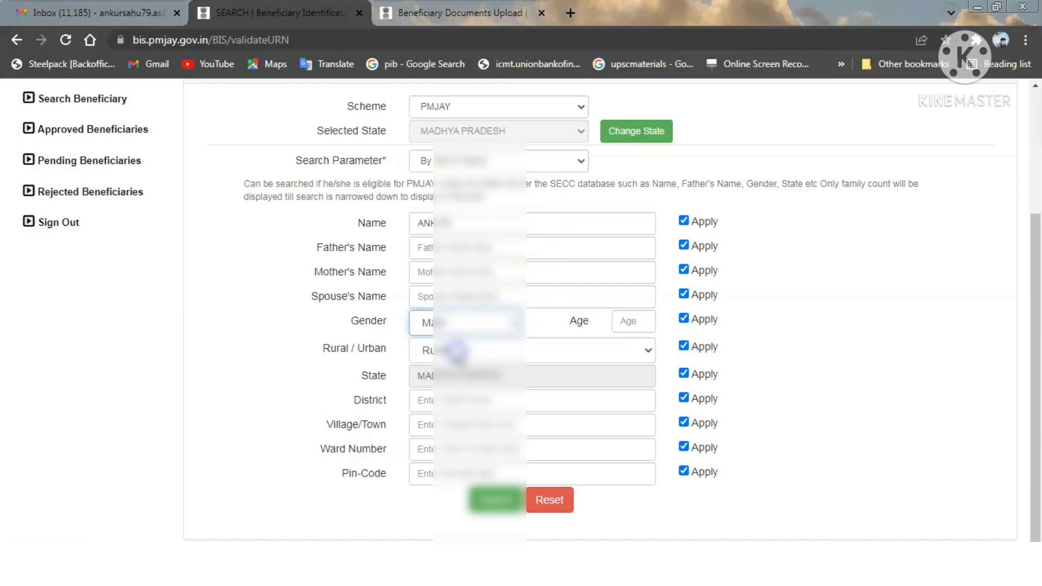
left_click(487, 352)
left_click(457, 384)
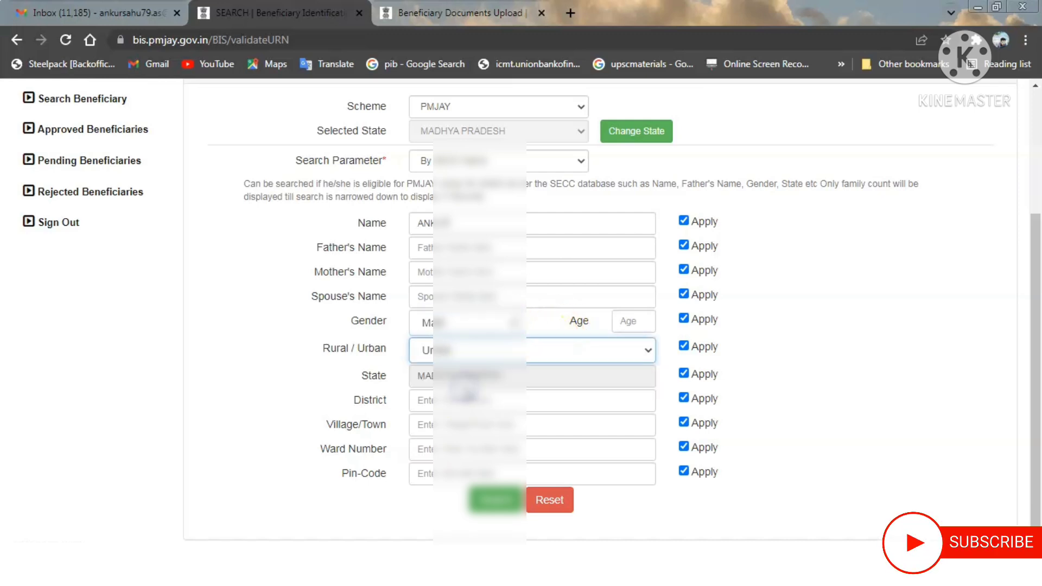
scroll(489, 499, "up", 1)
left_click(496, 534)
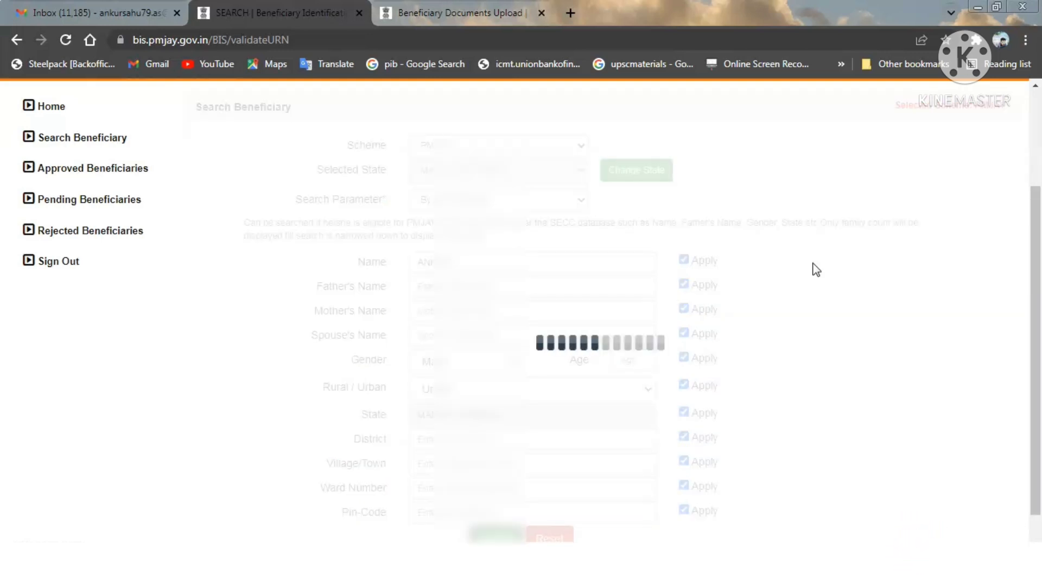
left_click_drag(1031, 279, 1039, 350)
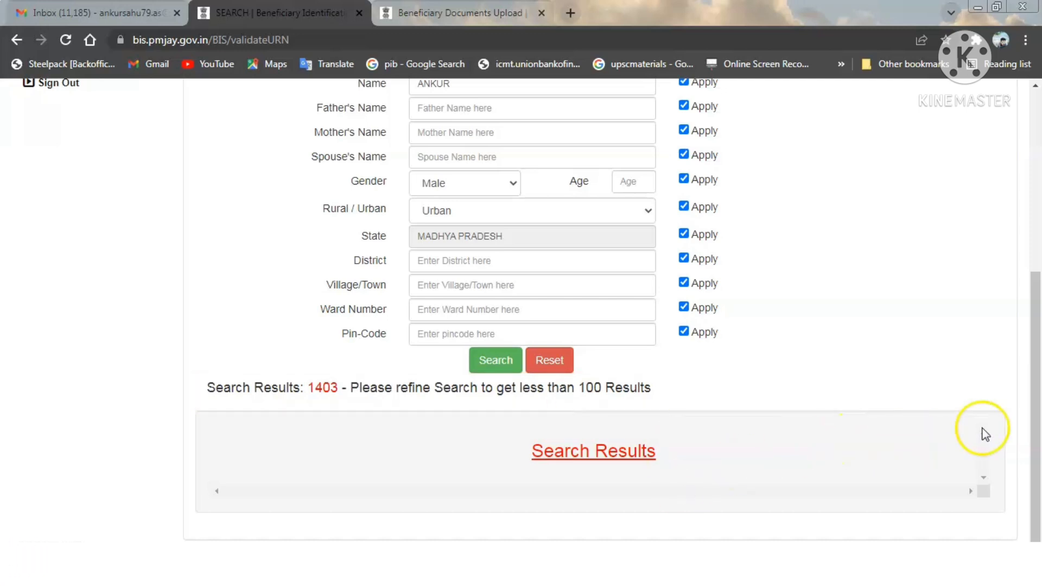
Step: Narrow the search by entering JABALPUR as the district and run it again
left_click_drag(1033, 418, 1033, 347)
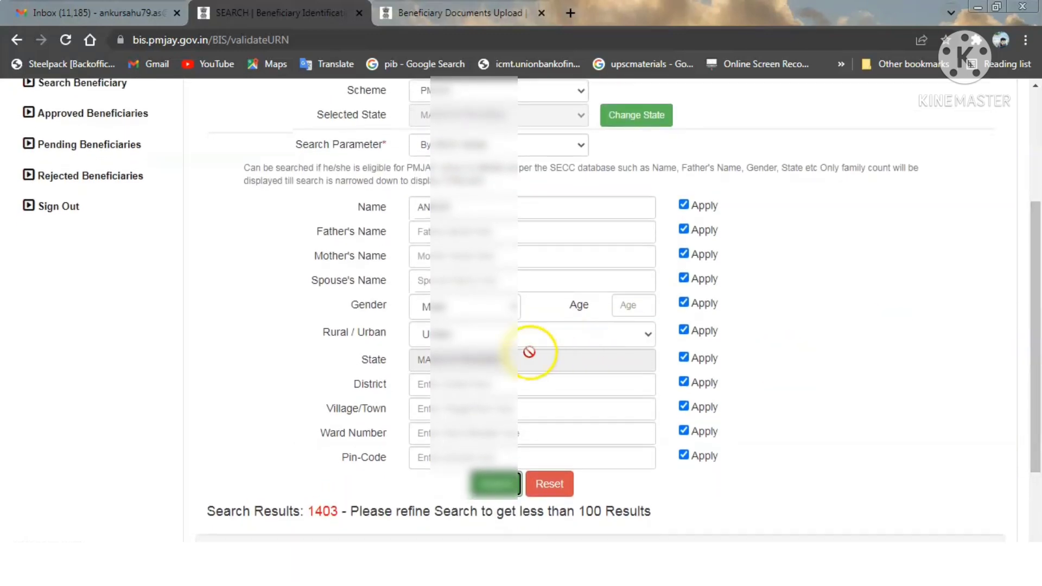
left_click(497, 383)
type("JA")
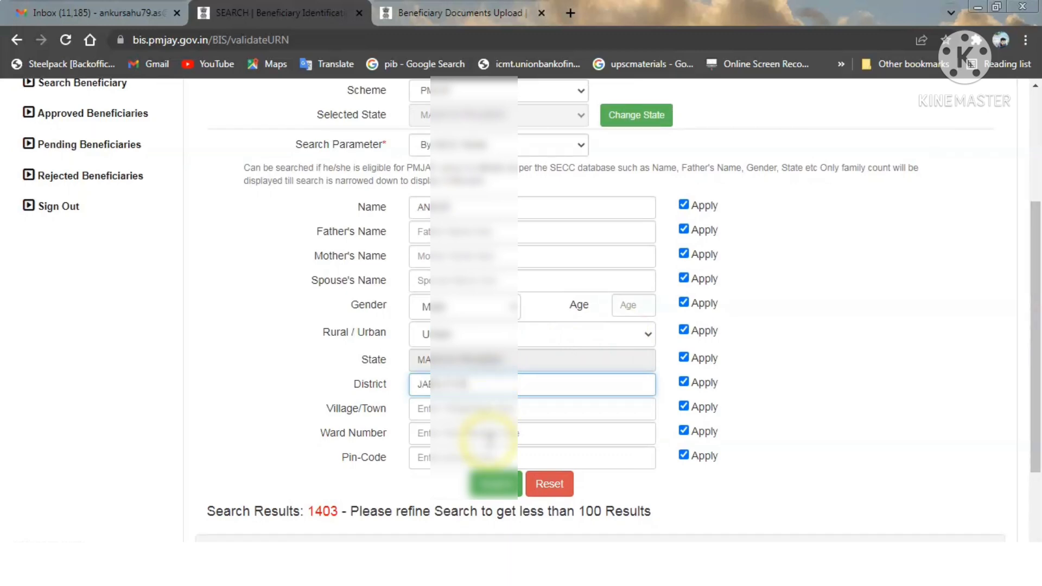
left_click(495, 483)
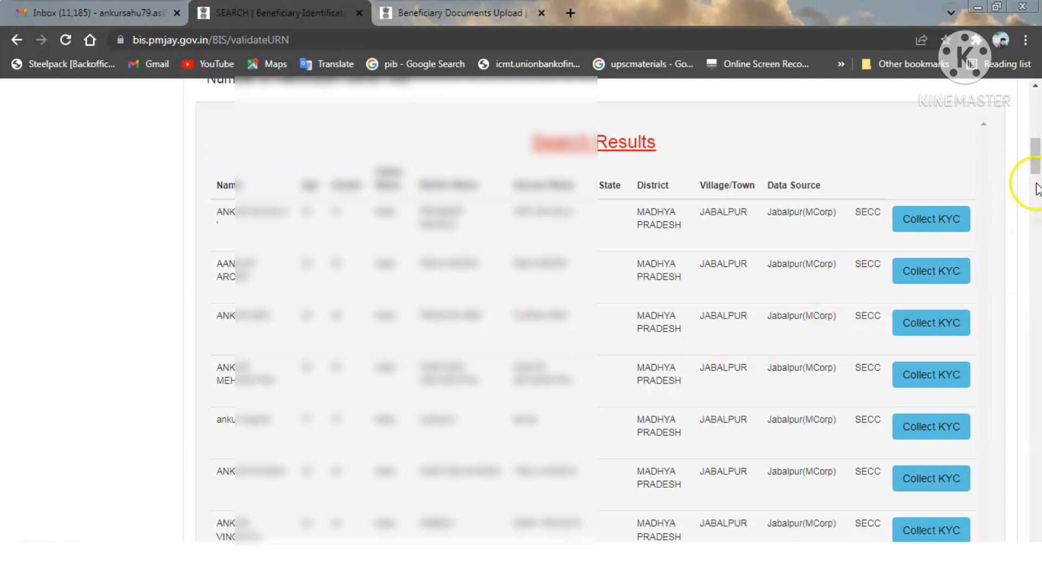
left_click_drag(1037, 160, 1037, 154)
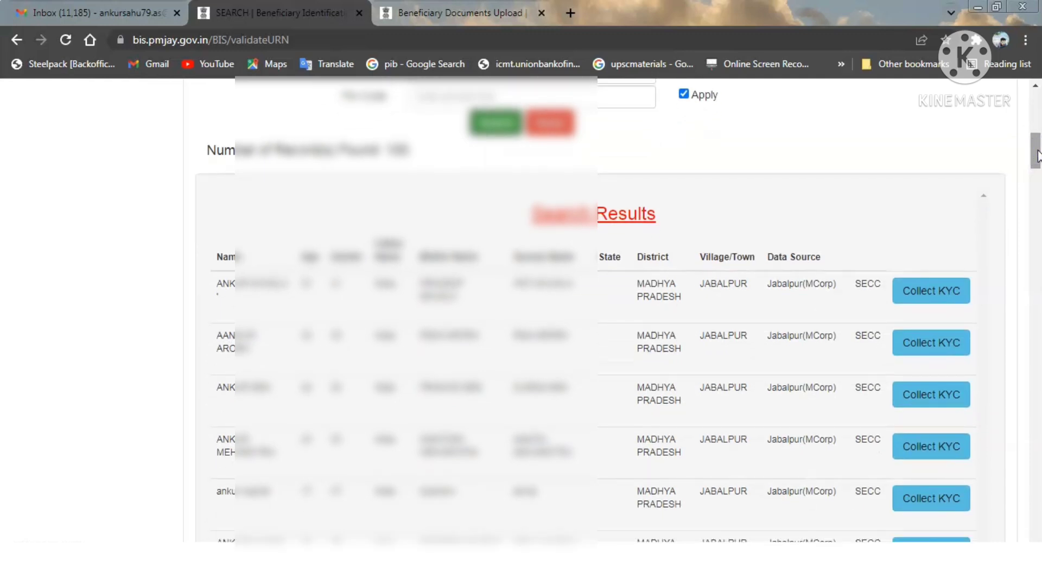
Step: Find the family member's name within the results page and go through the matches to the beneficiary's record
key("ctrl+f")
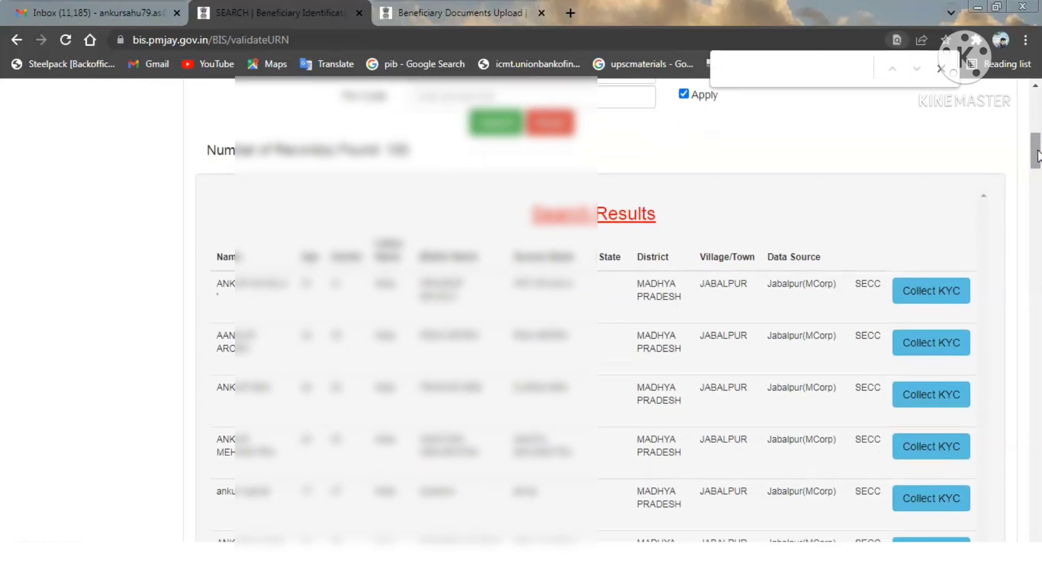
type("A")
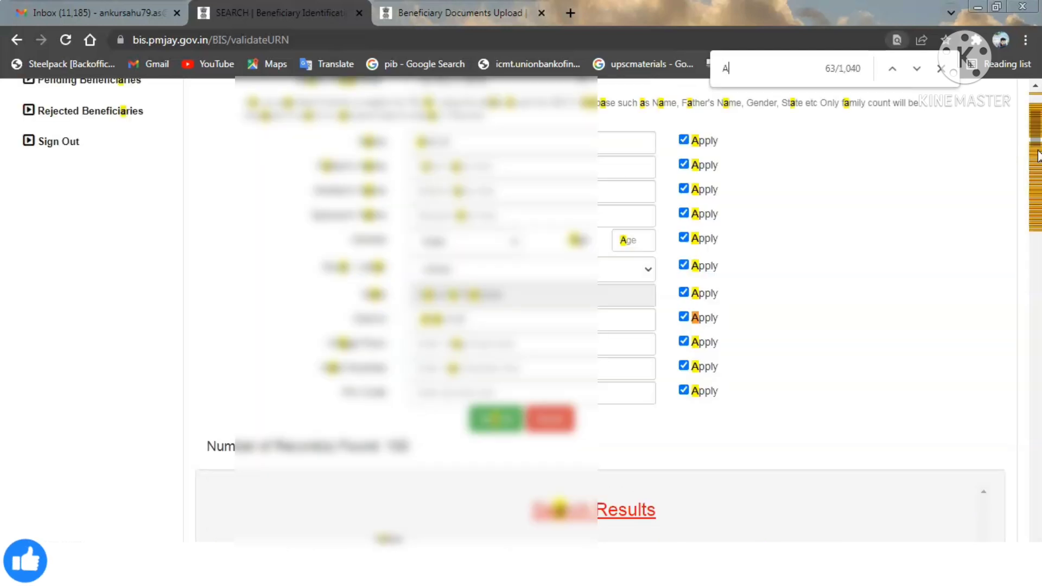
key("BackSpace")
type("VIMLA")
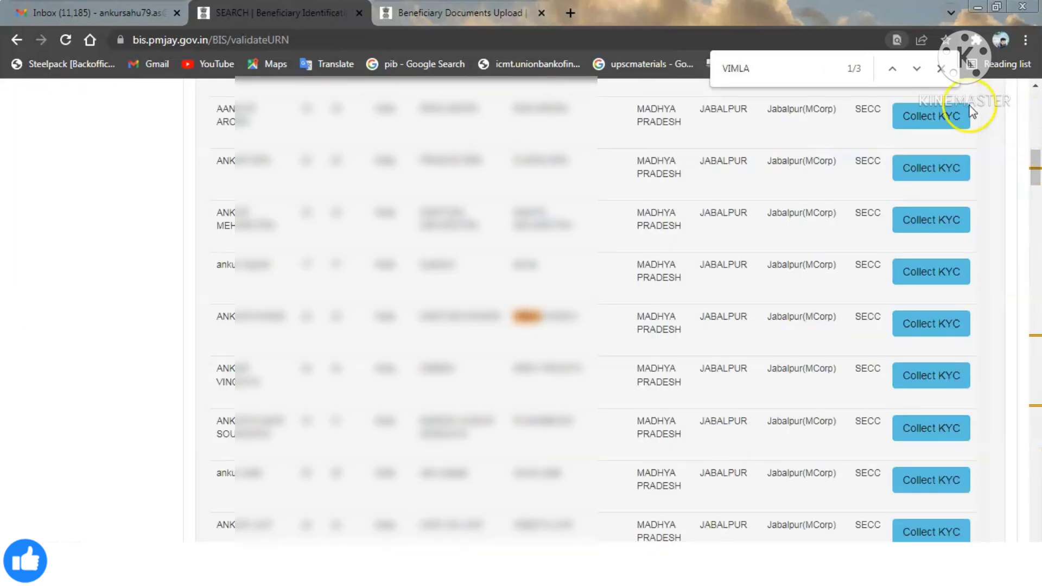
left_click(918, 69)
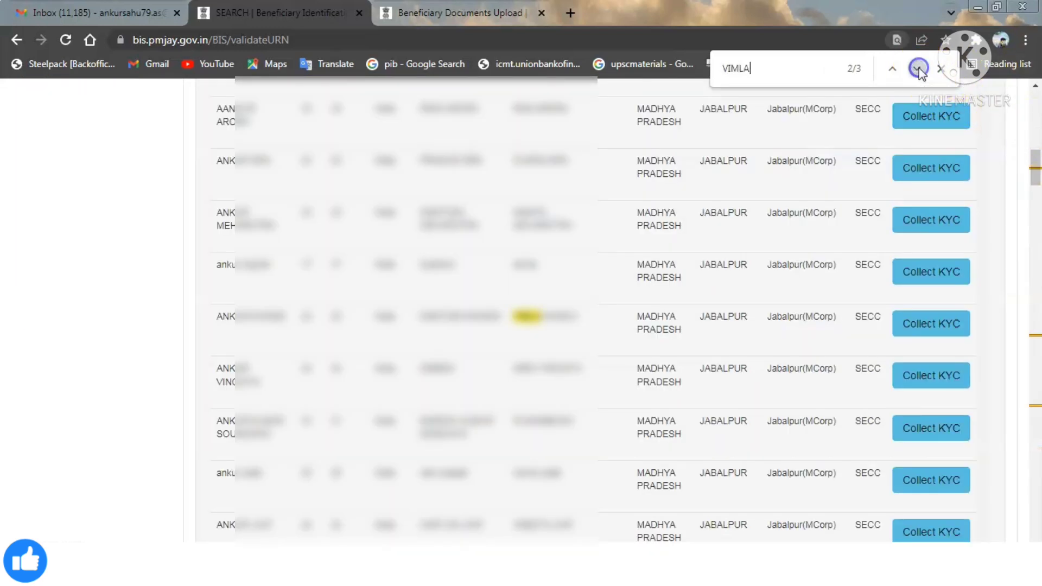
left_click(919, 68)
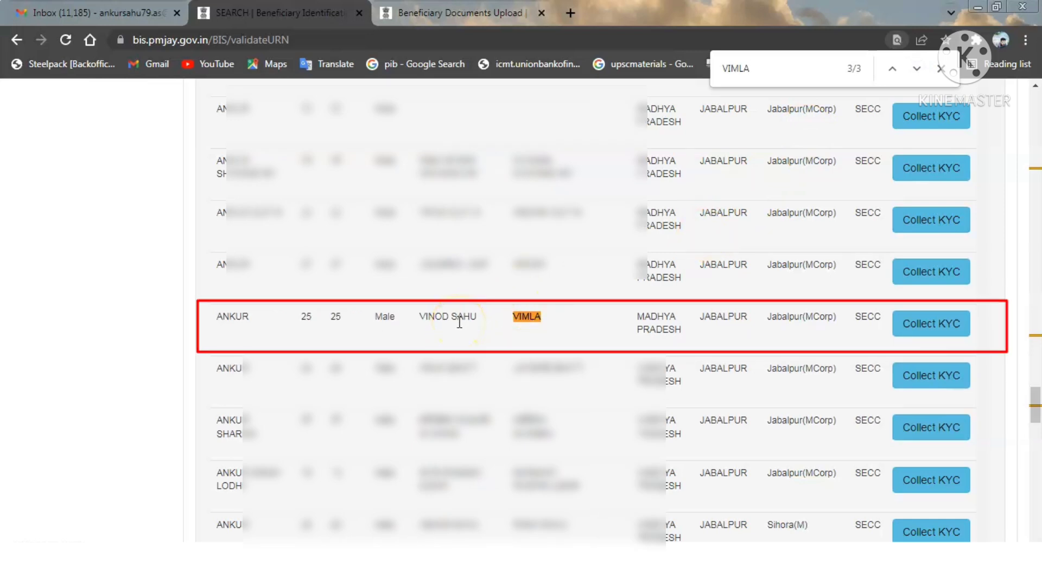
left_click(364, 356)
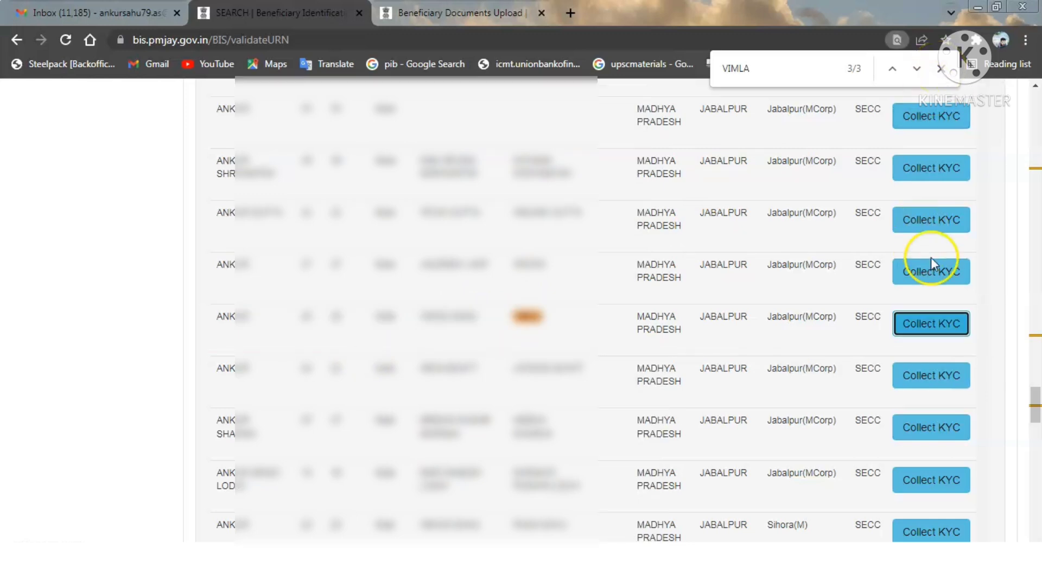
left_click(942, 69)
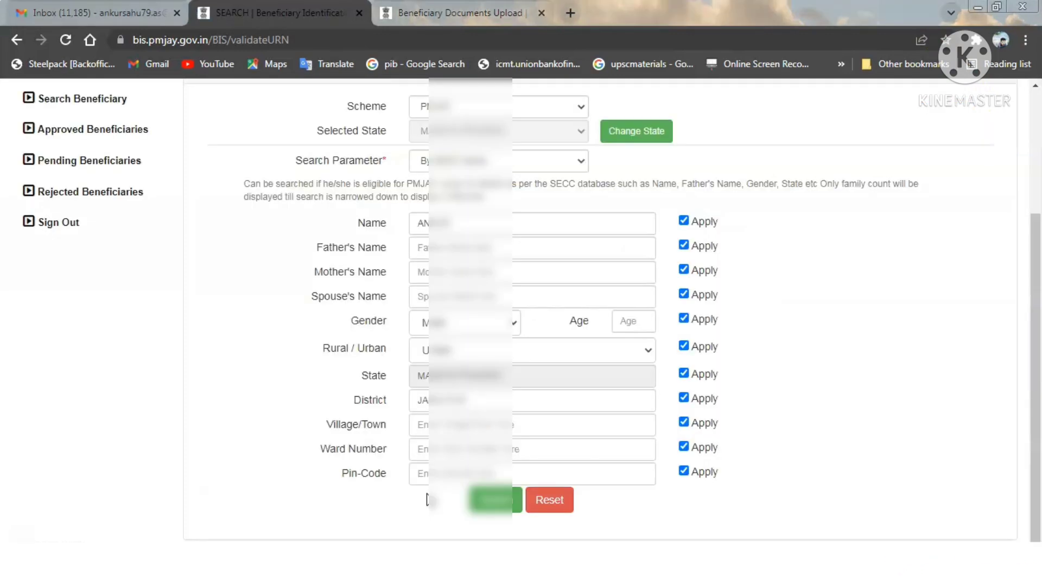
Step: Add the area's postal pin code to the search criteria and rerun the beneficiary search
left_click(437, 480)
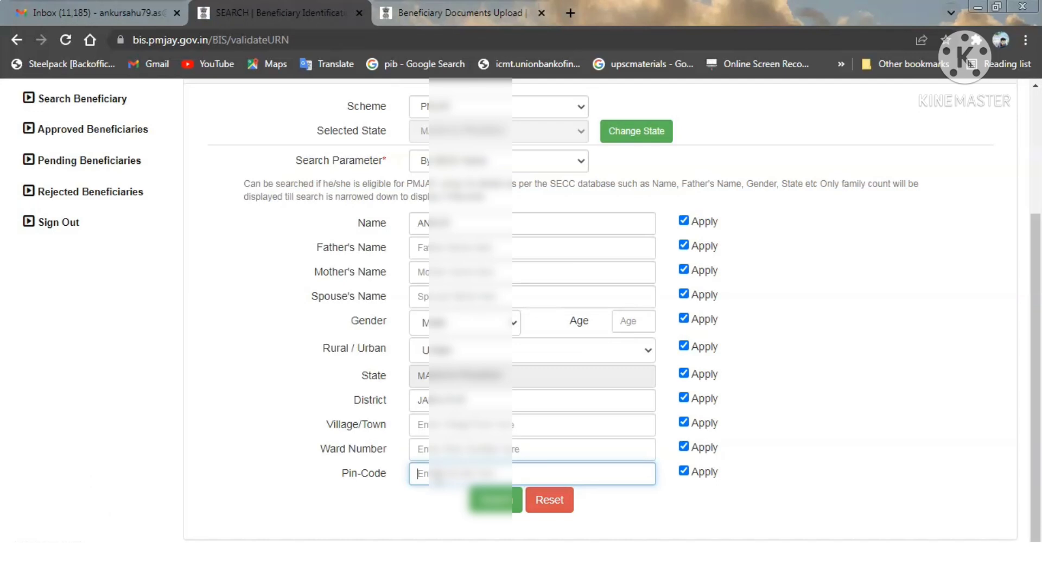
type("48")
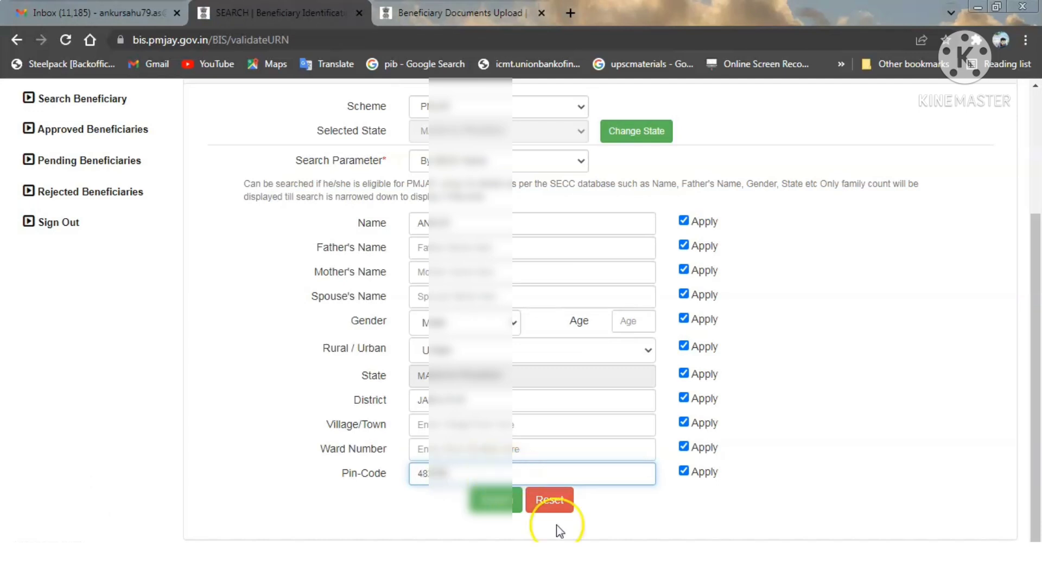
left_click(628, 514)
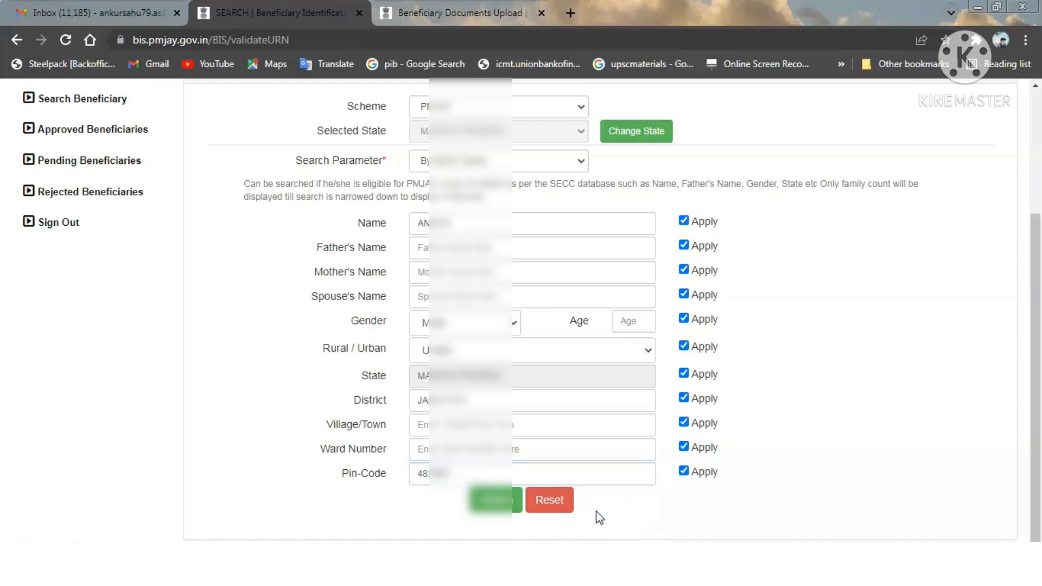
left_click(489, 504)
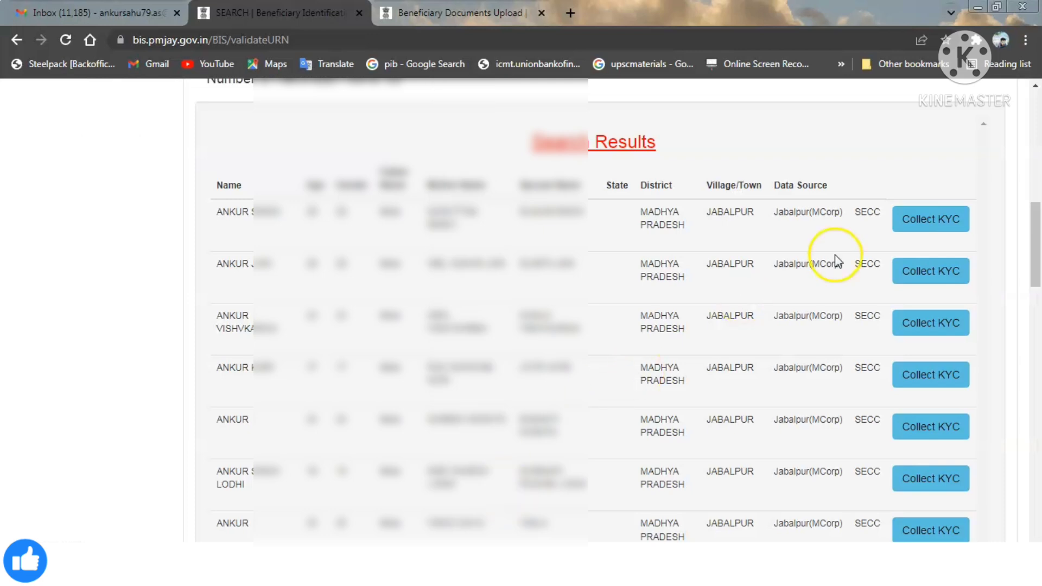
left_click_drag(1036, 220, 1037, 197)
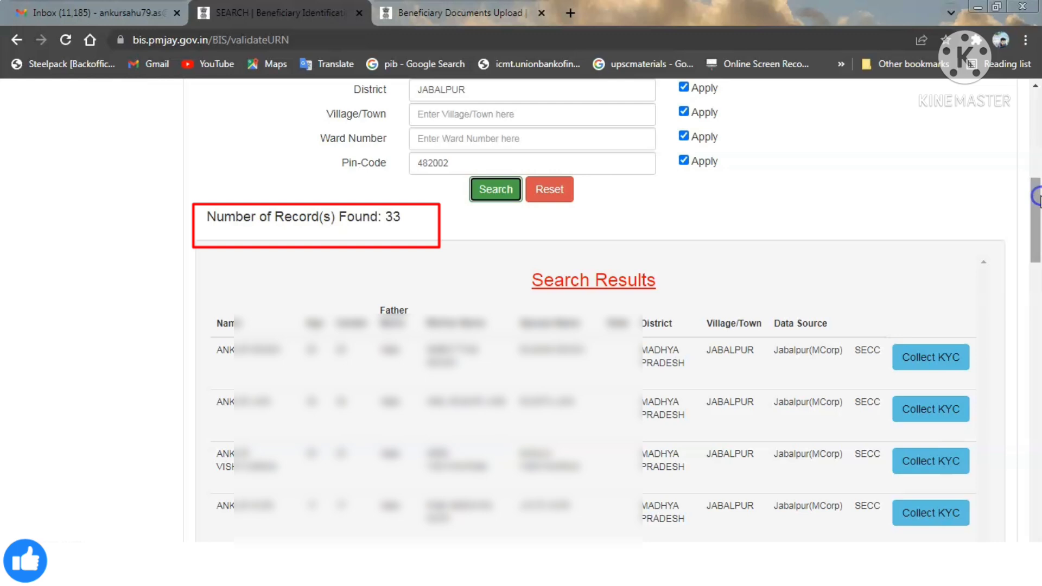
Step: Find the family member's name in the refined results and start collecting KYC for the matching beneficiary
key("ctrl+f")
type("VIML")
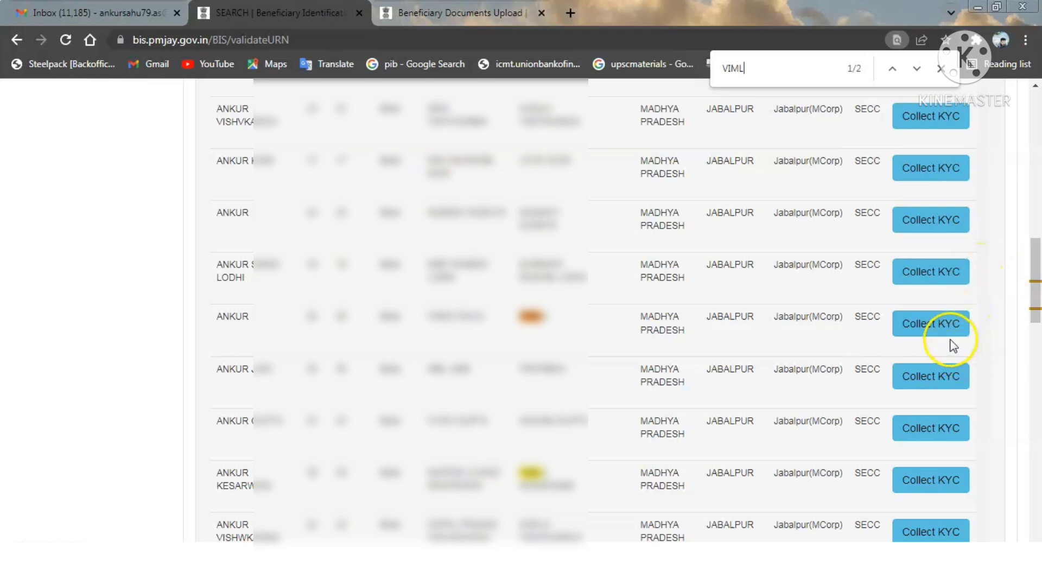
type("A")
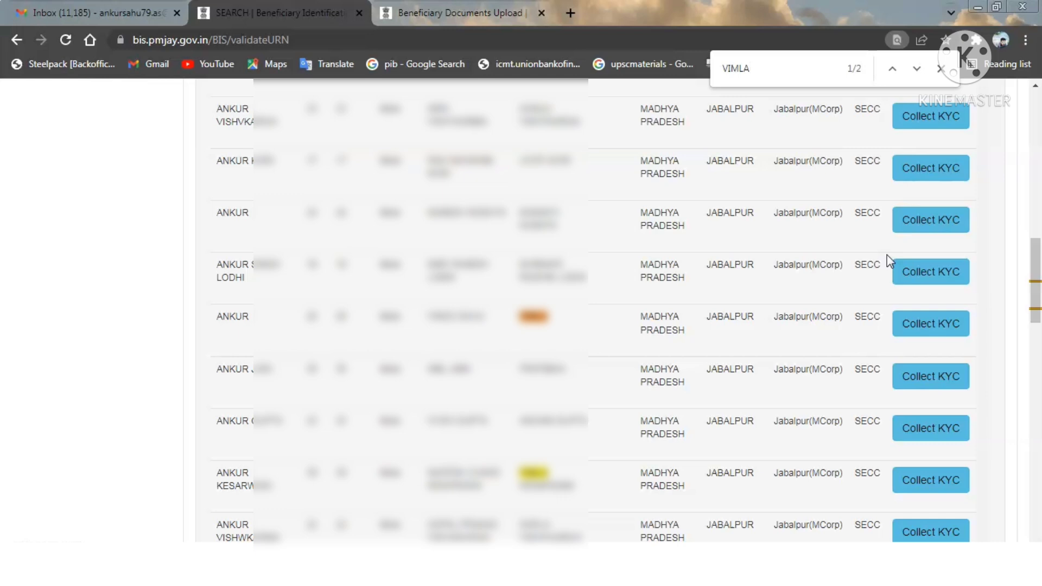
left_click(926, 332)
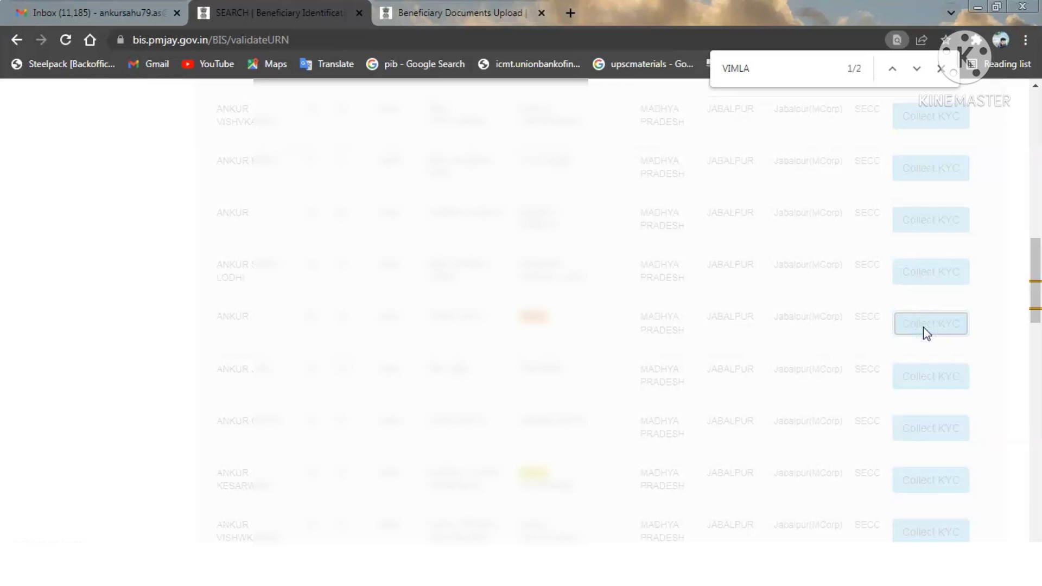
left_click(940, 72)
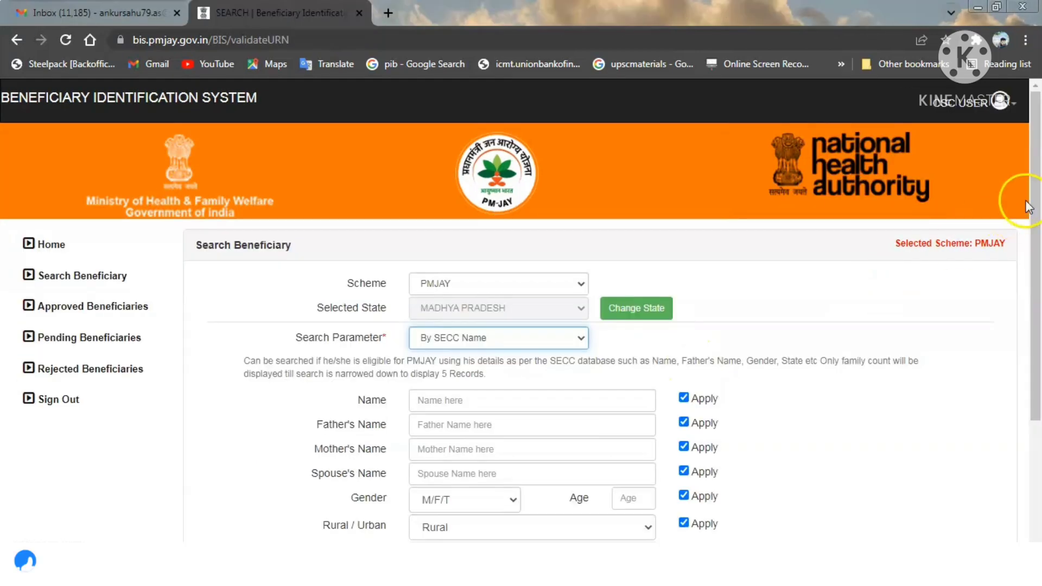
Step: Fill in the beneficiary's name and set the gender to Male in the SECC name search form
scroll(1034, 244, "down", 1)
scroll(1038, 282, "down", 3)
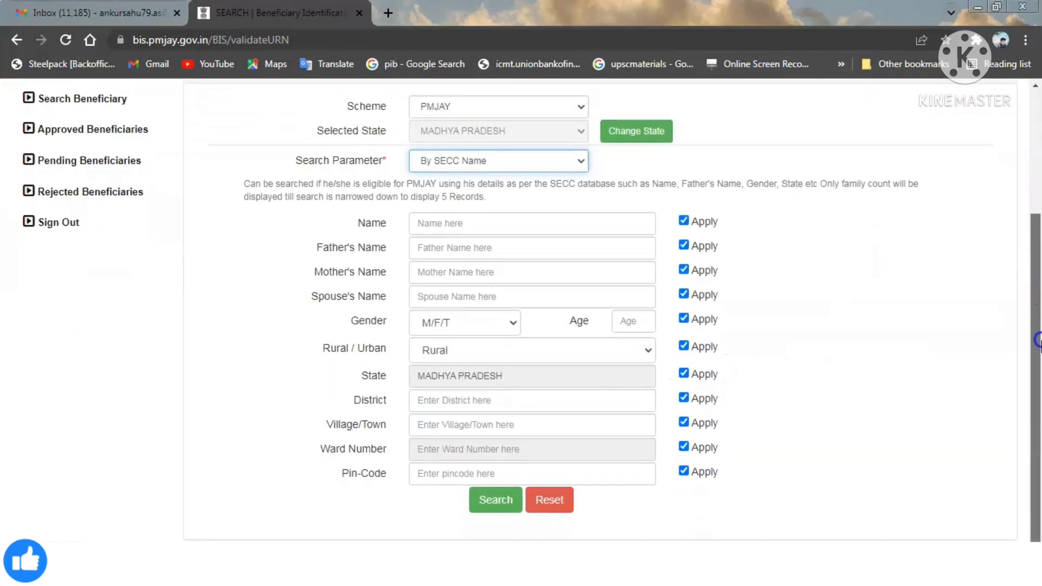
left_click(481, 219)
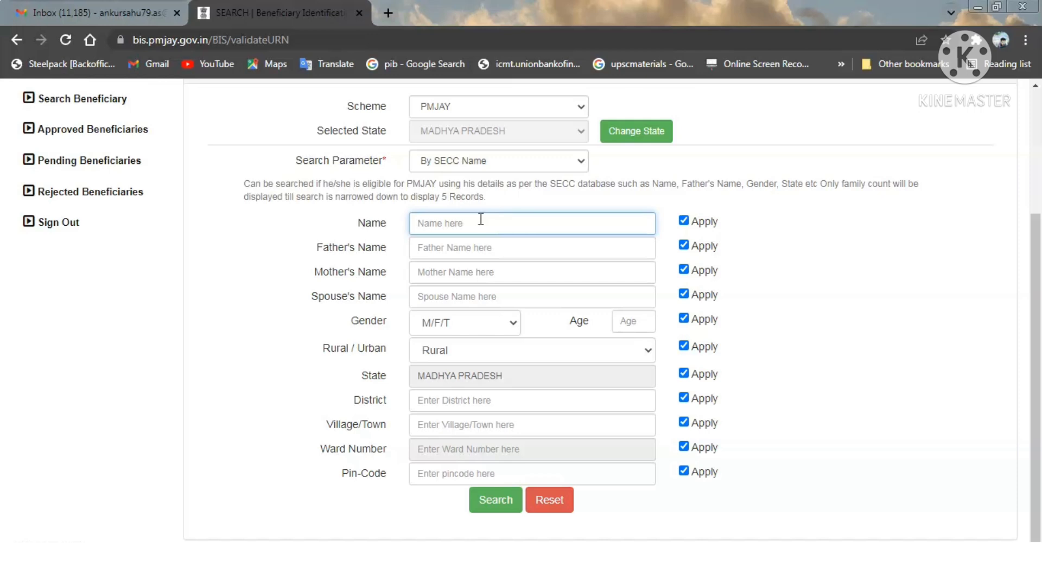
type("SAME")
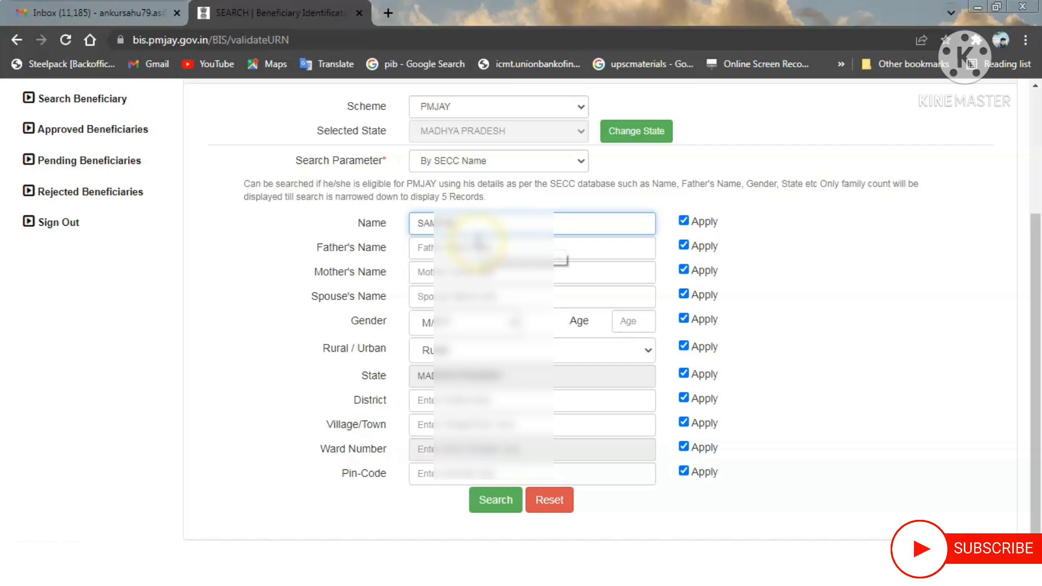
left_click(470, 322)
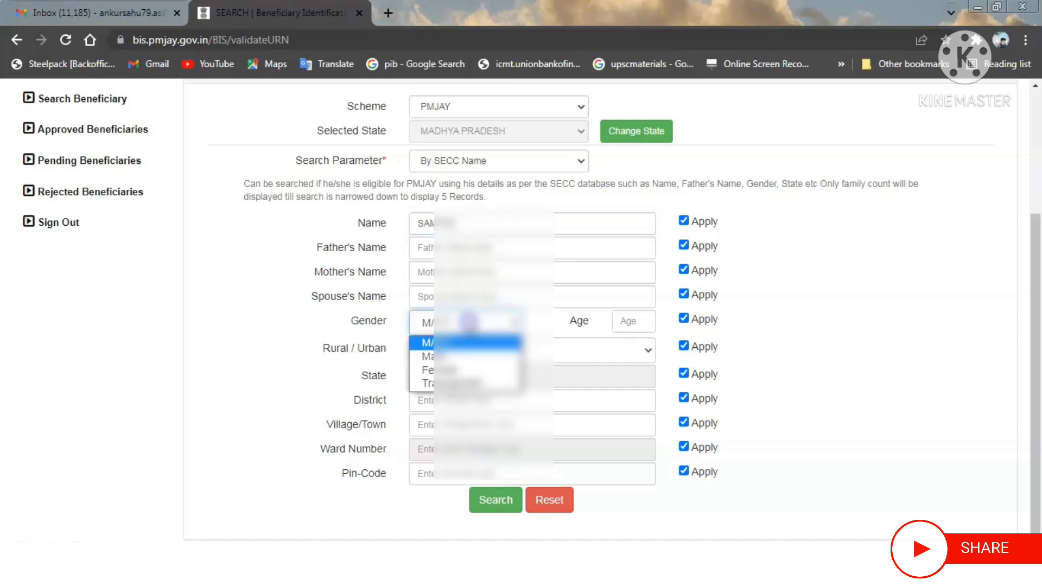
left_click(455, 357)
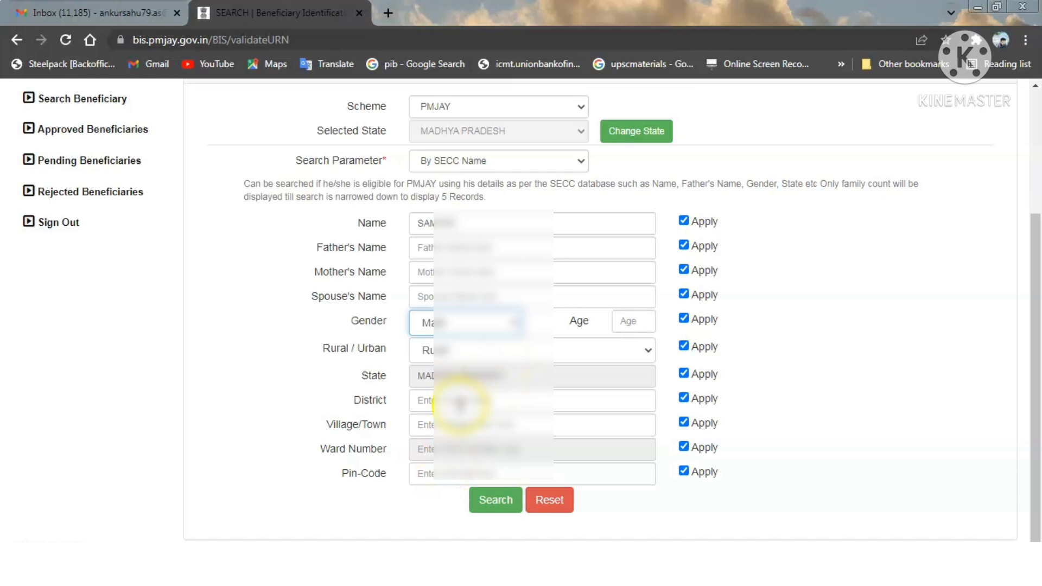
Step: Enter JABALPUR as the district, add the area's postal pin code, and run the beneficiary search
left_click(460, 400)
type("JABAL")
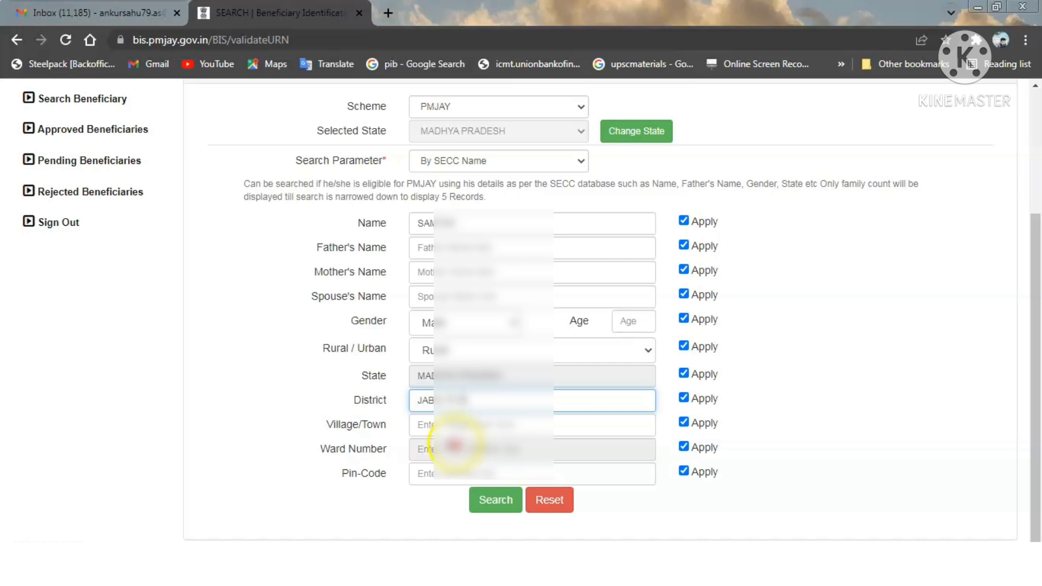
left_click(447, 474)
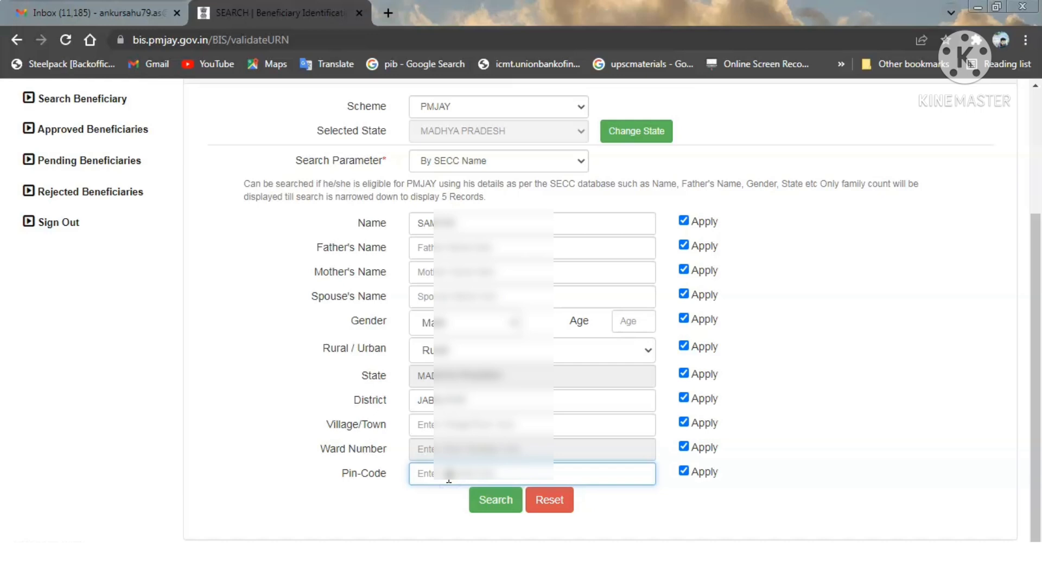
type("48200")
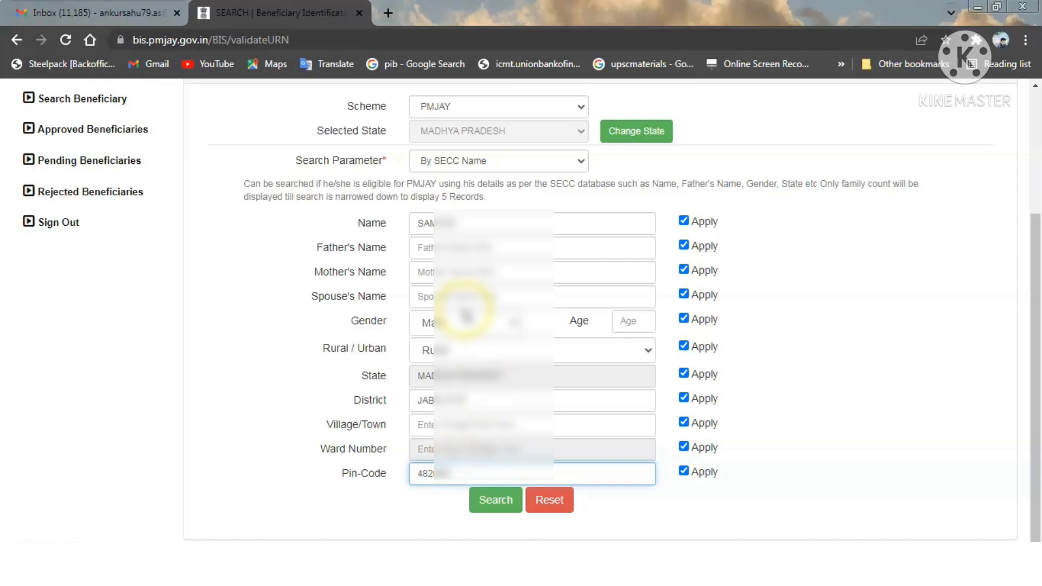
key("Return")
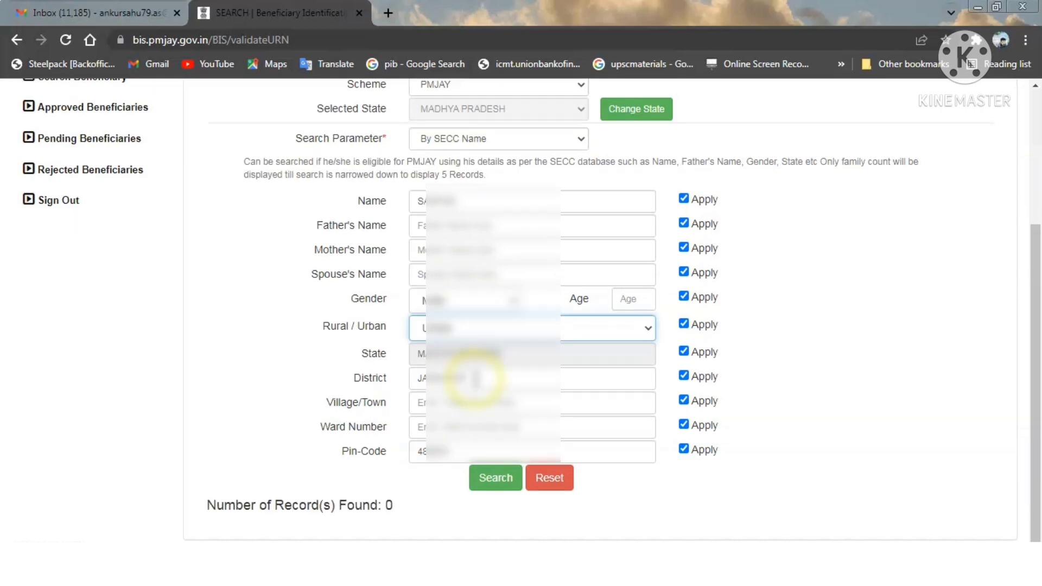
Step: Rerun the beneficiary search with the area type set to Urban instead of Rural
left_click(493, 485)
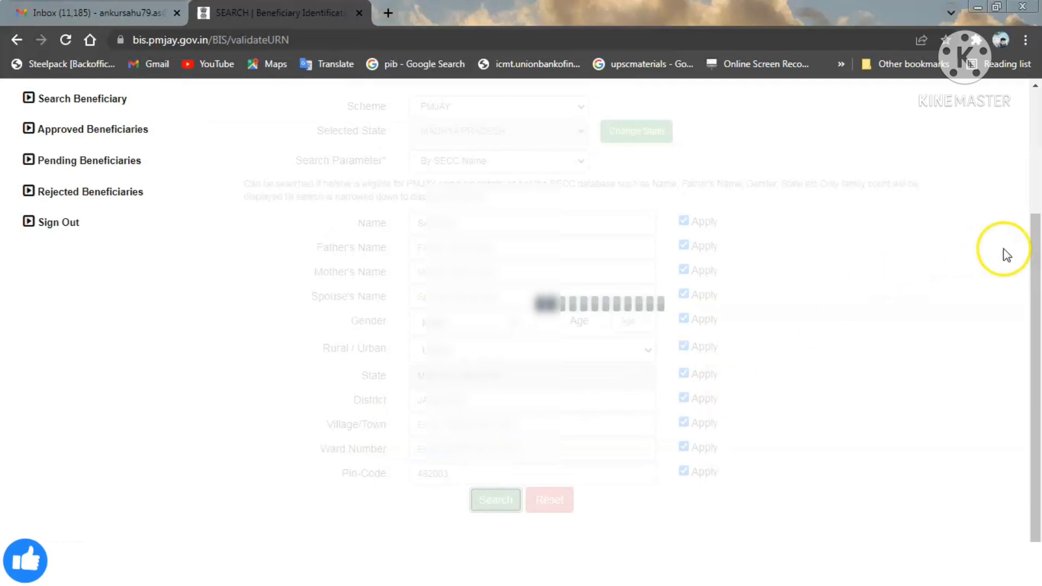
left_click(502, 504)
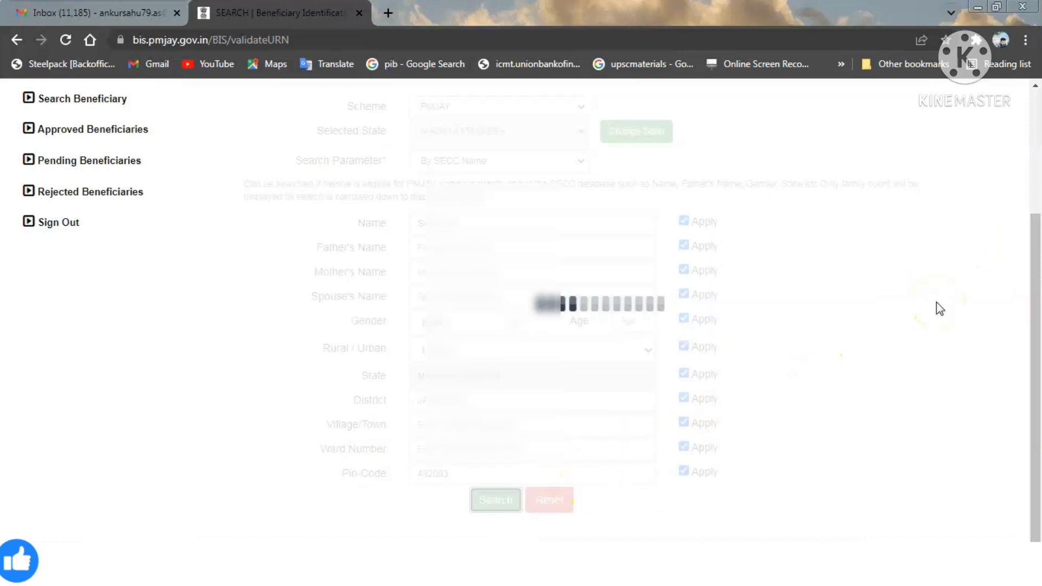
left_click(937, 302)
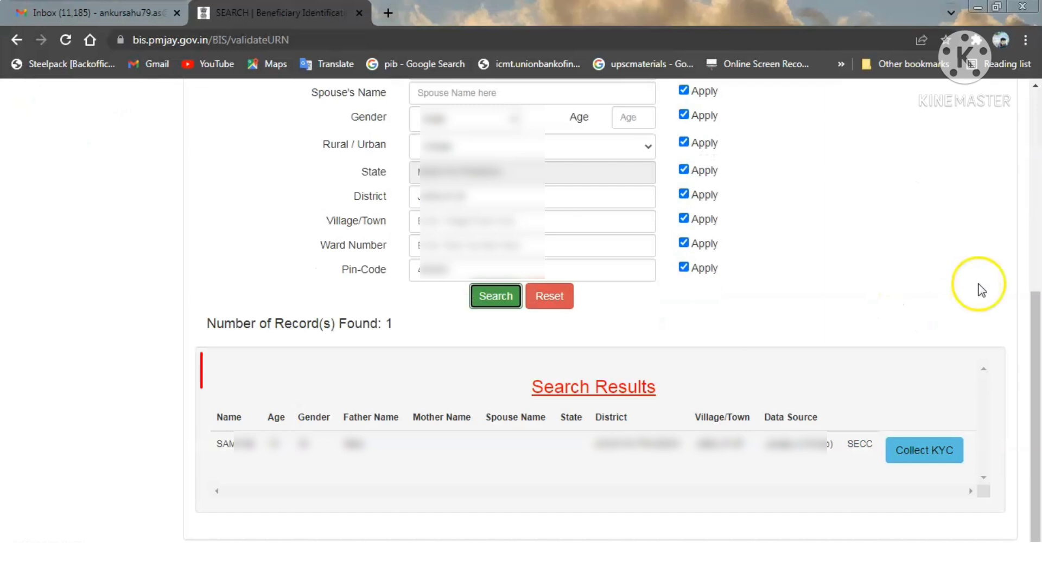
Step: Start collecting KYC for the matching SECC beneficiary in the search results
left_click(932, 460)
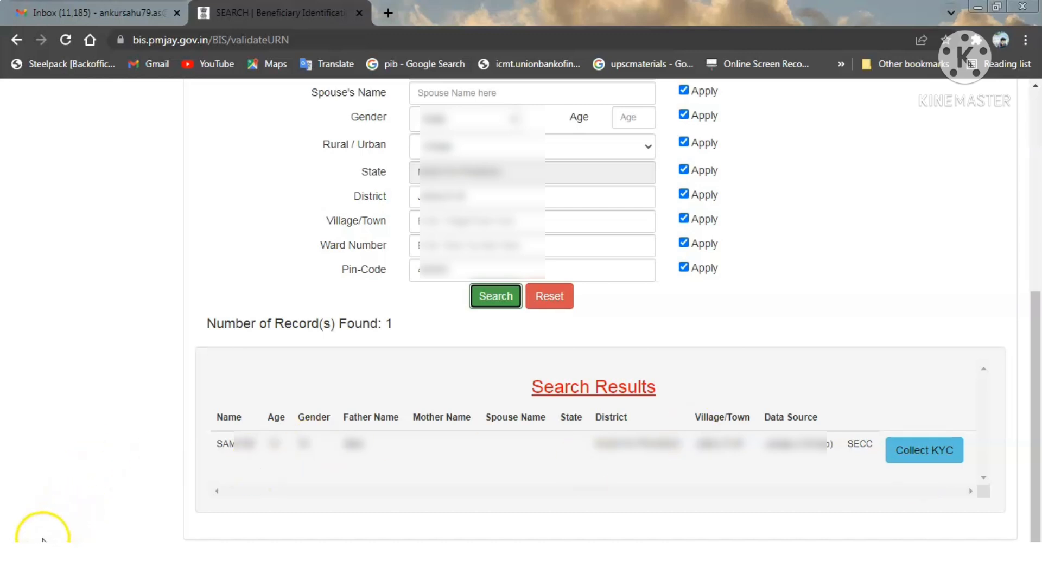
left_click(929, 461)
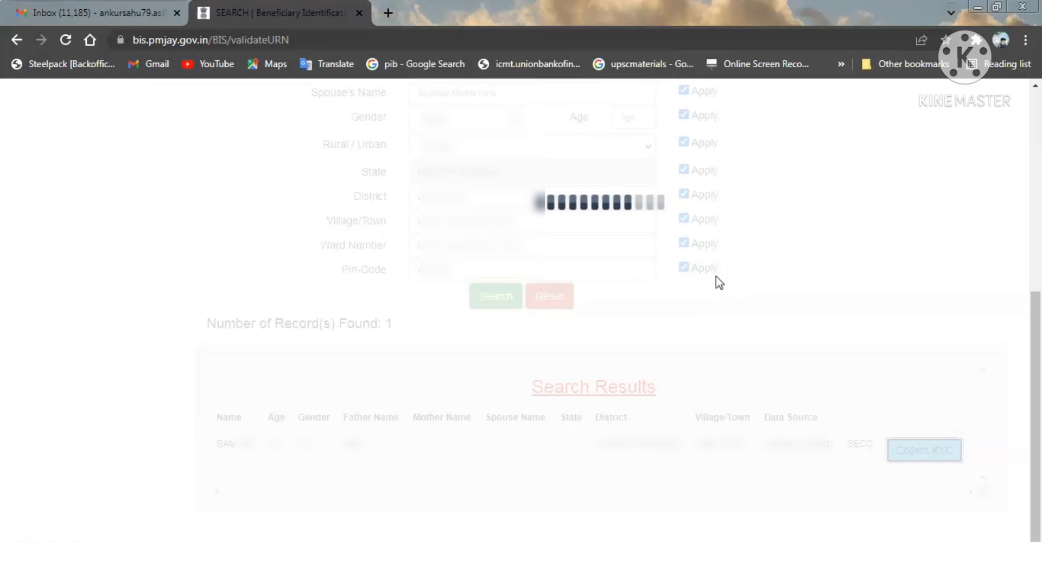
left_click(890, 347)
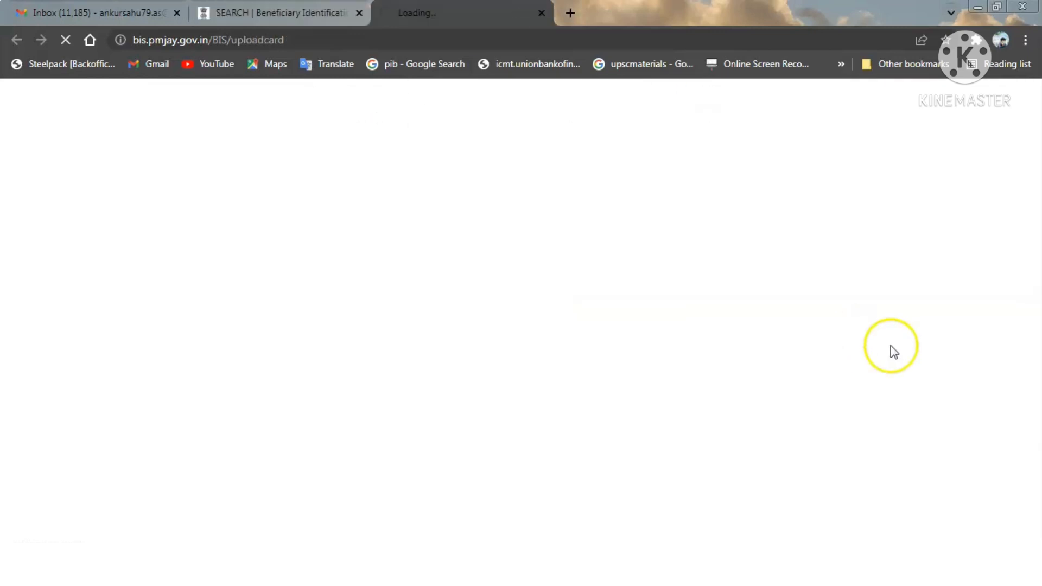